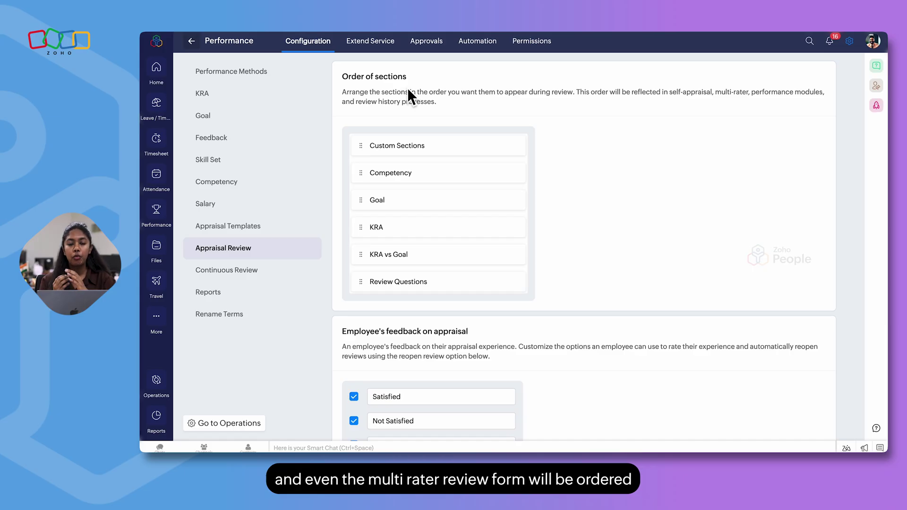
- Review the Order of sections list, and open the Self Appraisal form to examine its fields
scroll(423, 197, down, 1)
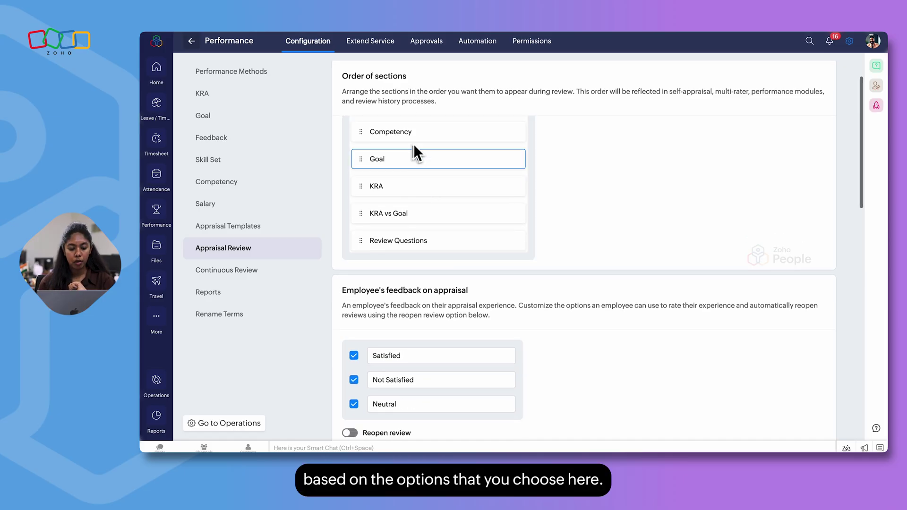
scroll(424, 211, up, 1)
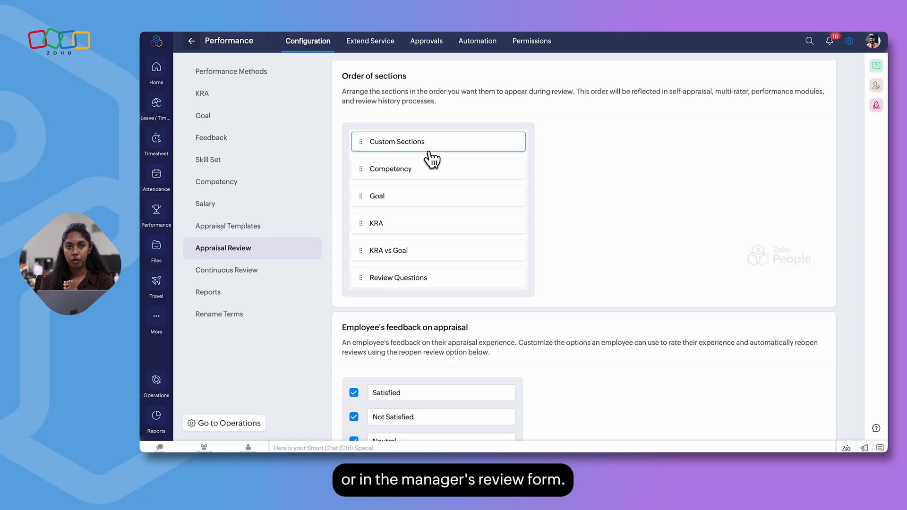
click(368, 43)
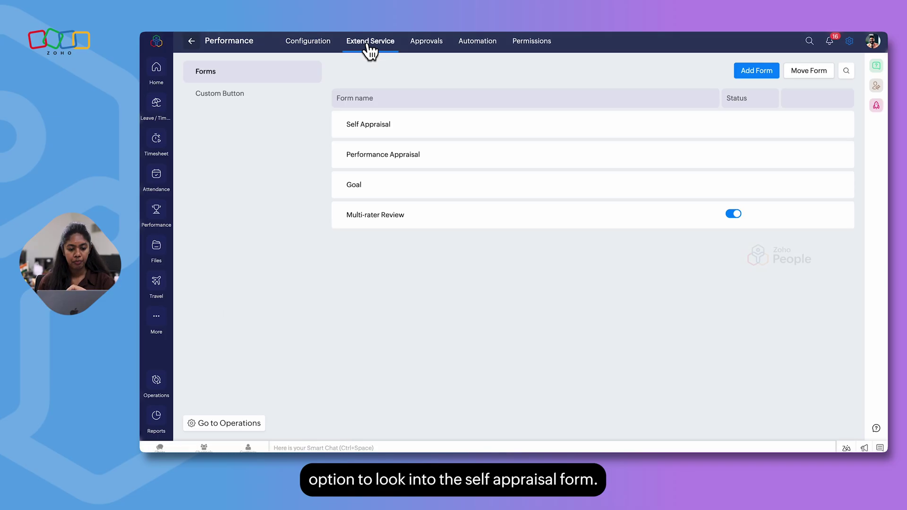
click(386, 127)
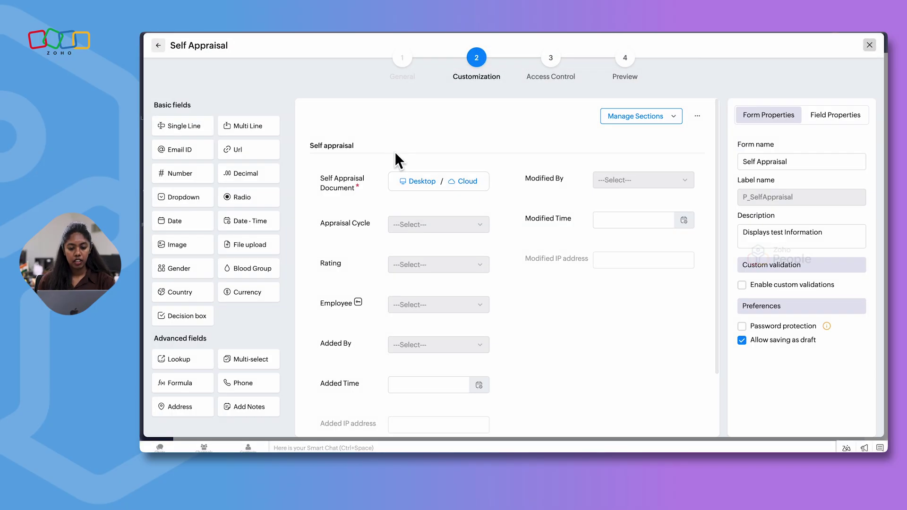
scroll(519, 293, down, 1)
scroll(518, 290, up, 1)
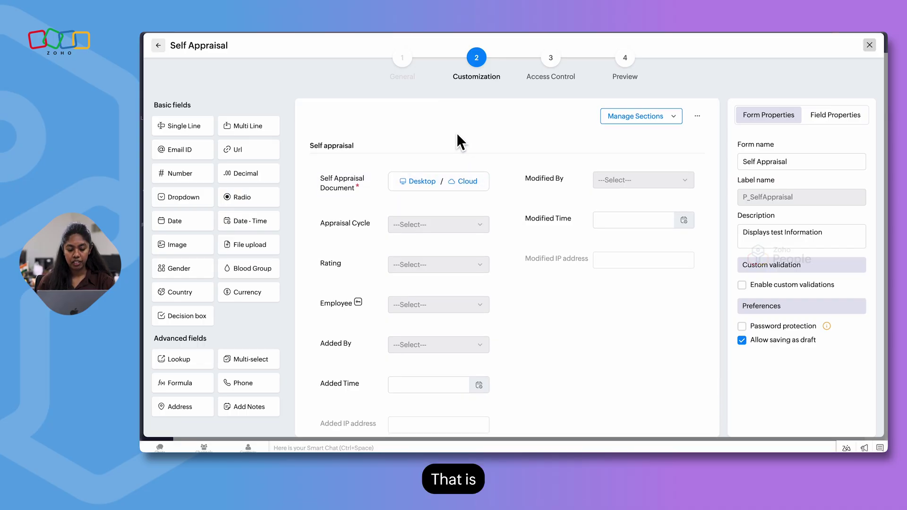
mouse_move(338, 191)
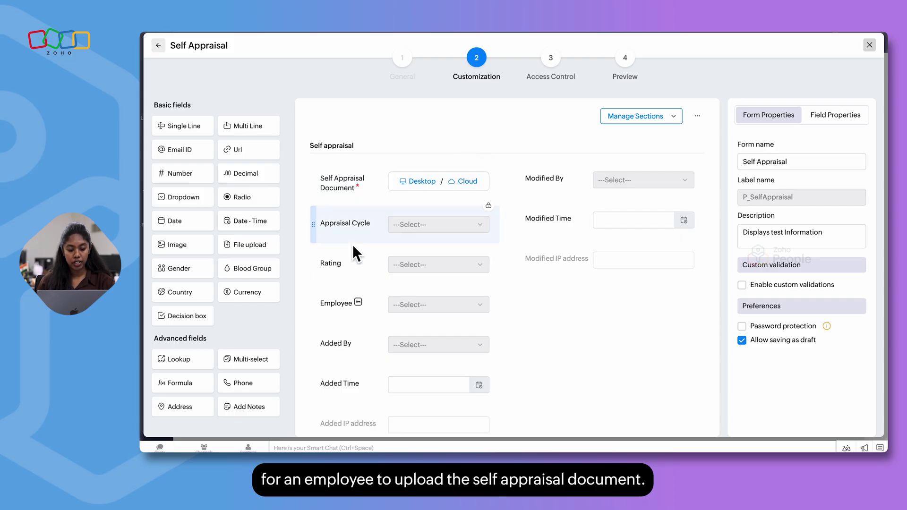
scroll(356, 255, down, 2)
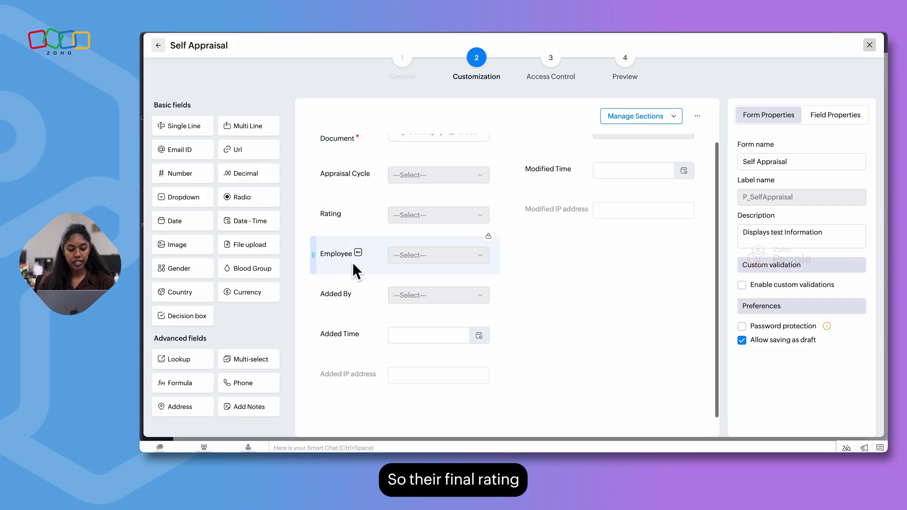
scroll(364, 262, down, 1)
scroll(364, 262, up, 3)
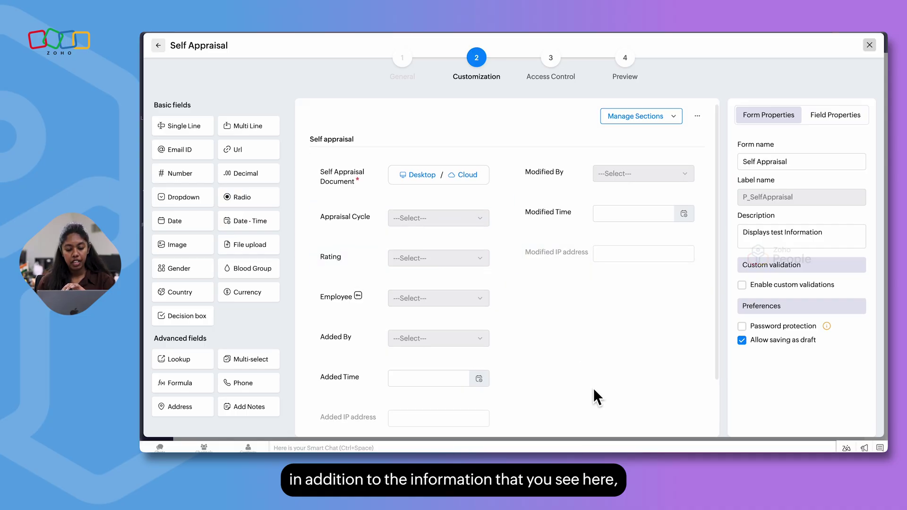
scroll(524, 365, down, 3)
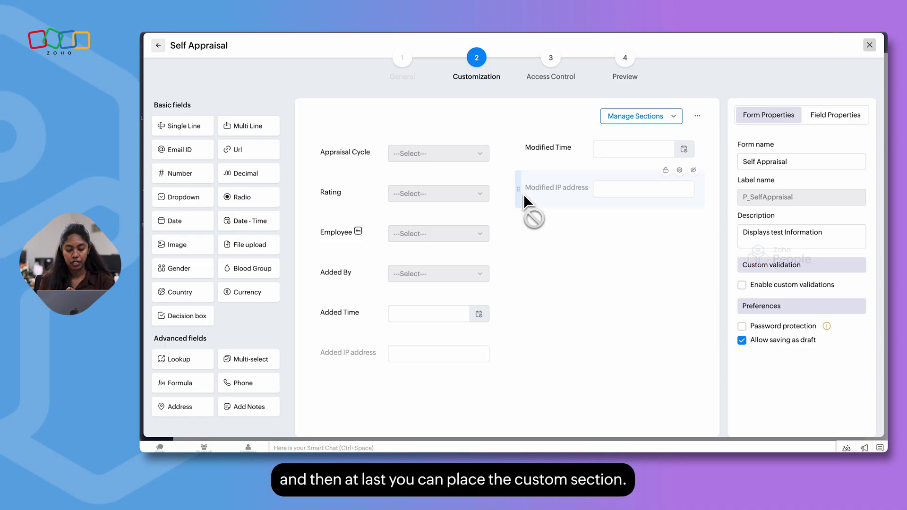
click(158, 45)
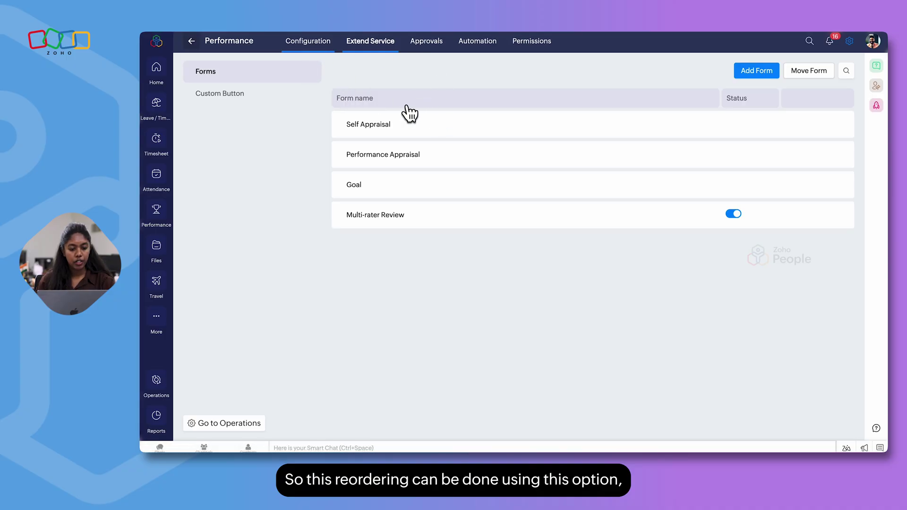
- Return to the Appraisal Review configuration and turn on Reopen review for employee's feedback on appraisal
click(308, 42)
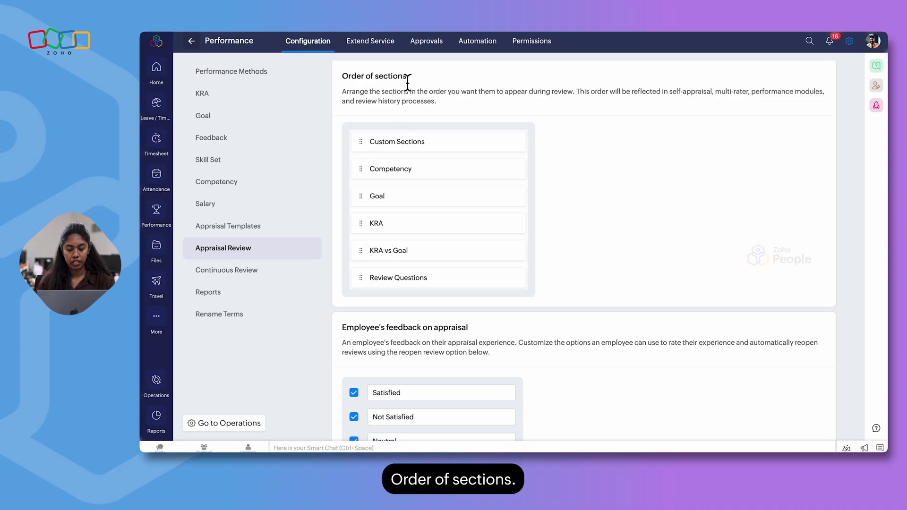
scroll(486, 238, down, 3)
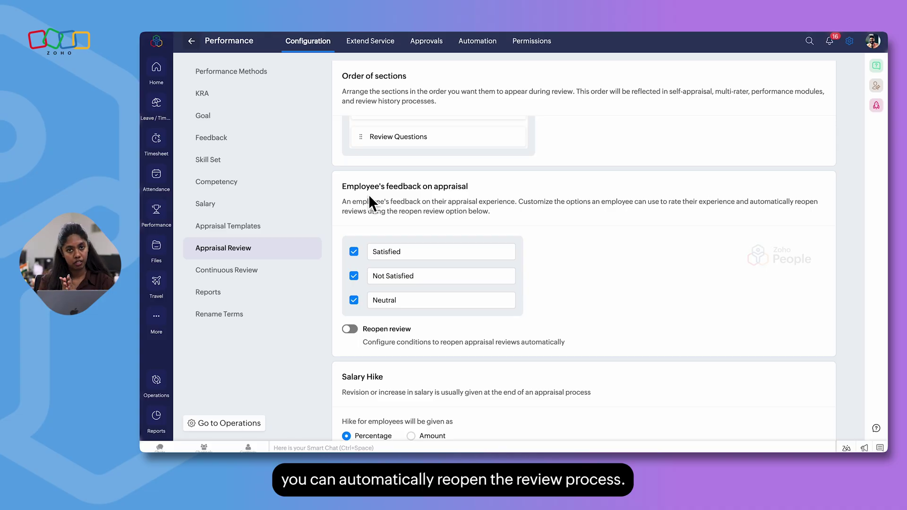
scroll(486, 304, down, 1)
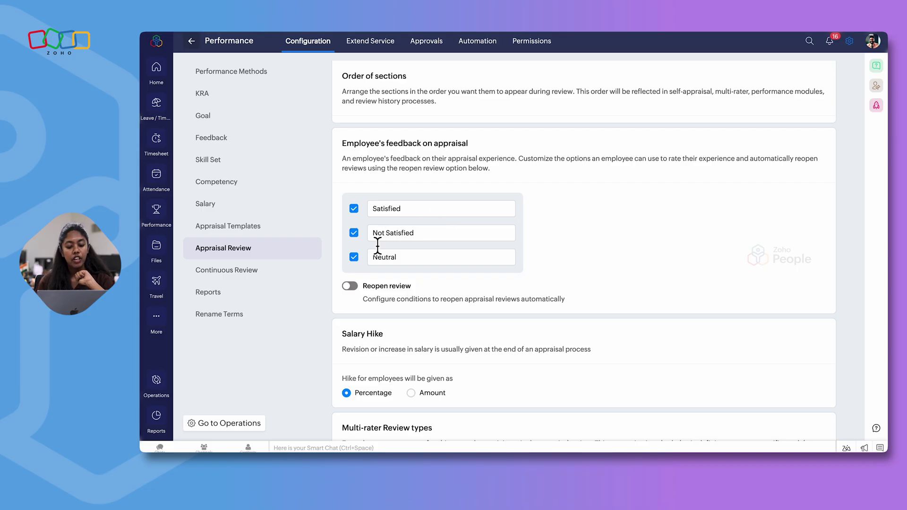
click(417, 261)
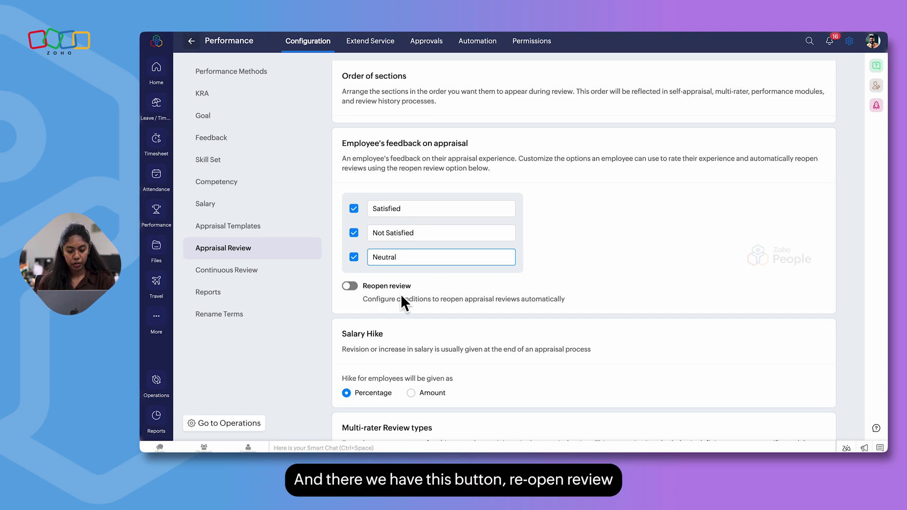
click(350, 287)
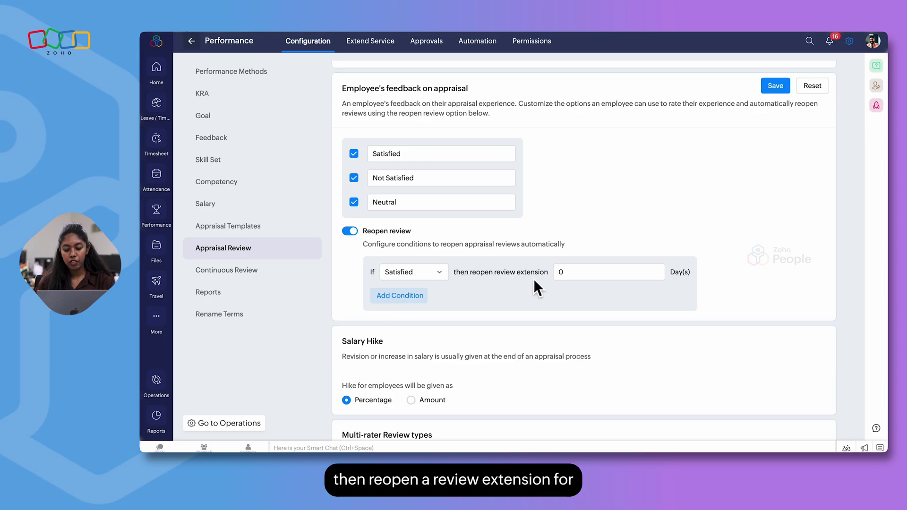
- Set the review extension for the Satisfied condition to 2 days
click(578, 276)
key(BackSpace)
text(2)
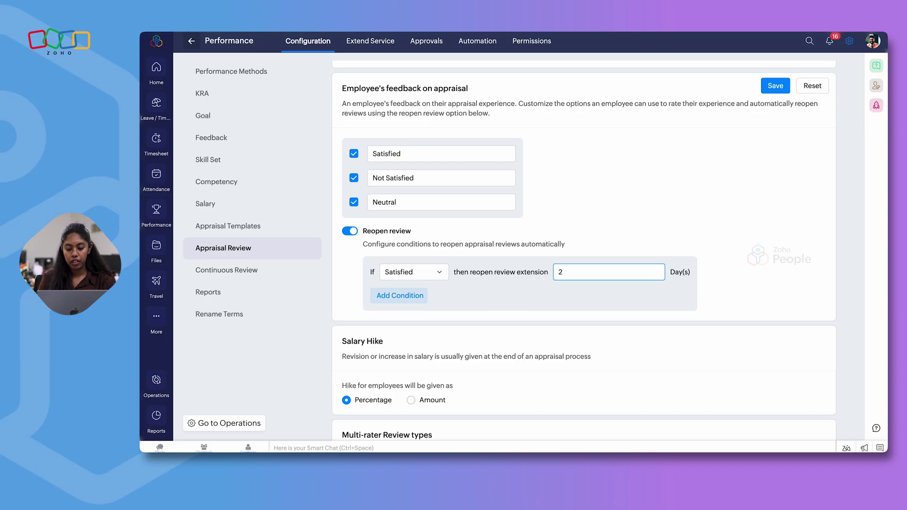
- Set the reopen condition to Not Satisfied with a review extension of 2 days and save the employee feedback settings
click(438, 278)
click(445, 310)
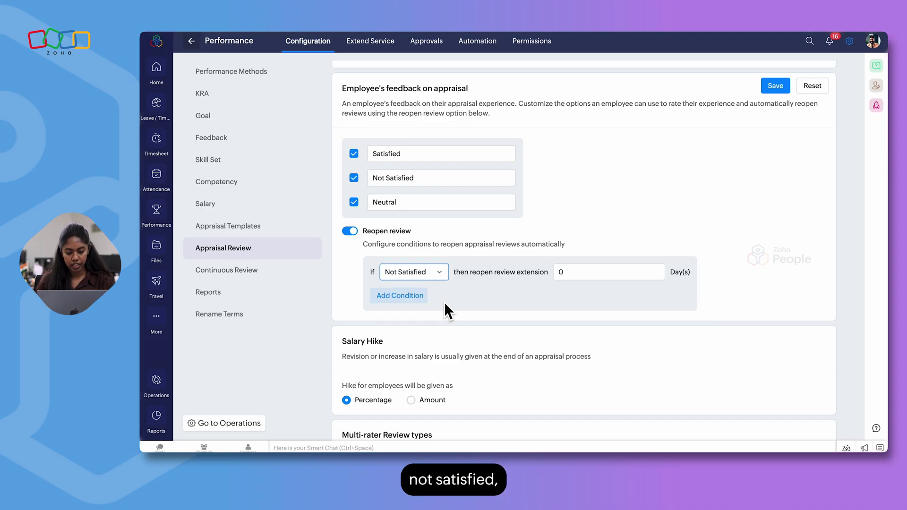
click(575, 284)
key(BackSpace)
text(2)
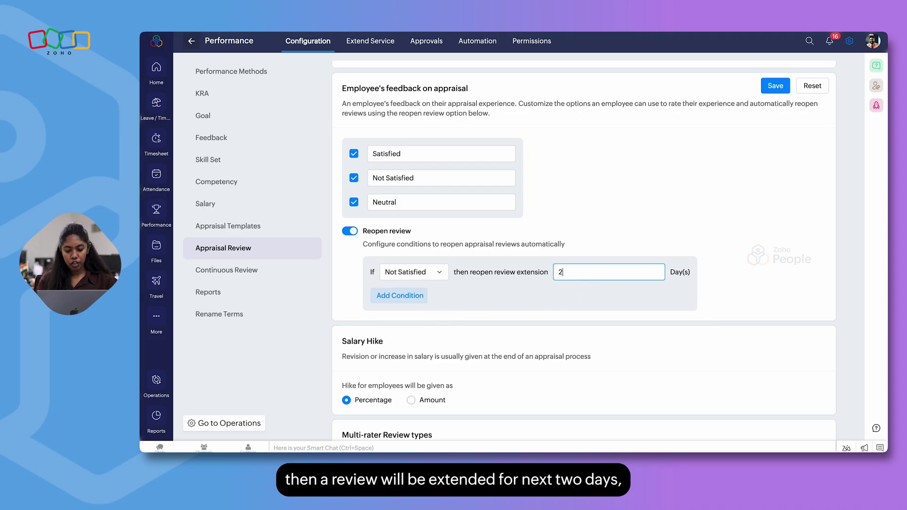
click(653, 296)
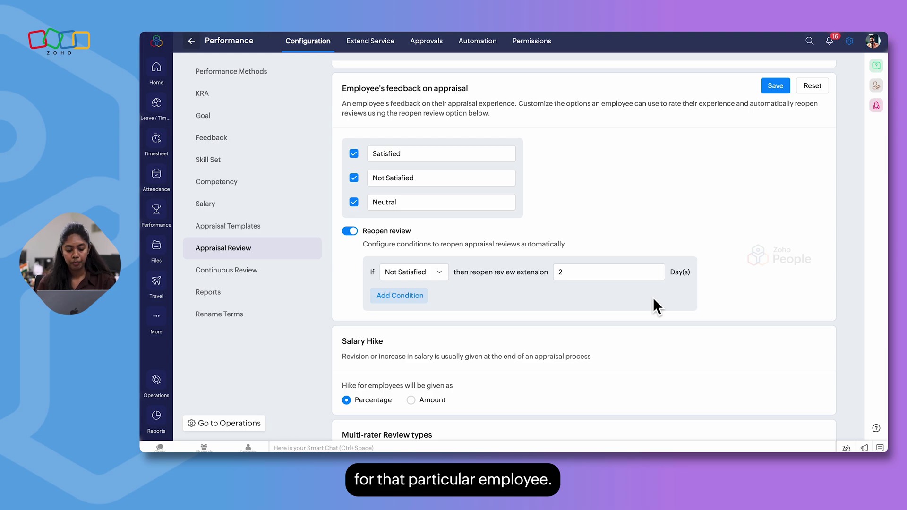
scroll(460, 184, up, 1)
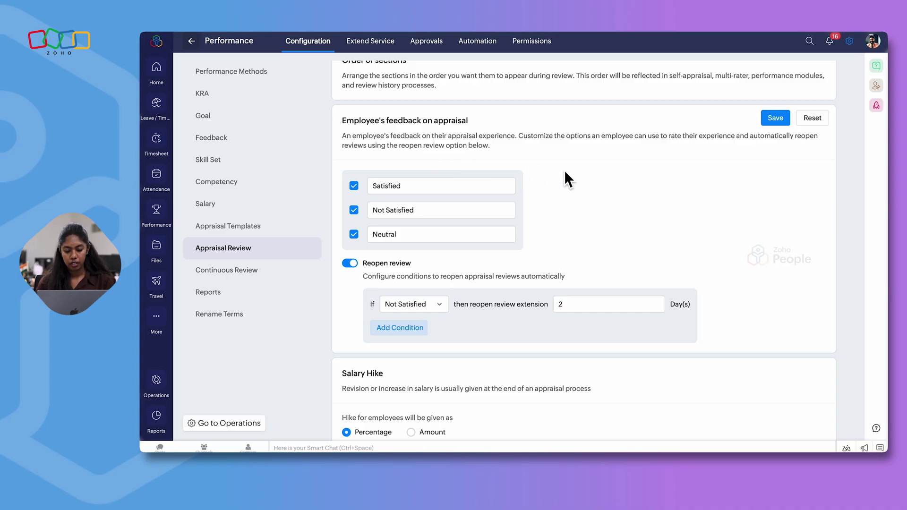
click(775, 118)
- Enable the reason field and make the reason mandatory for Normalization, and save those settings
scroll(473, 298, down, 3)
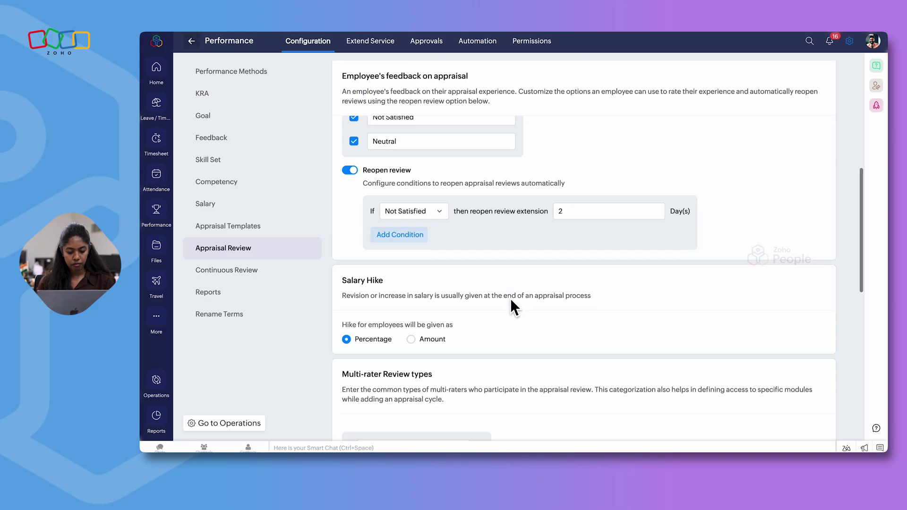
scroll(487, 280, down, 3)
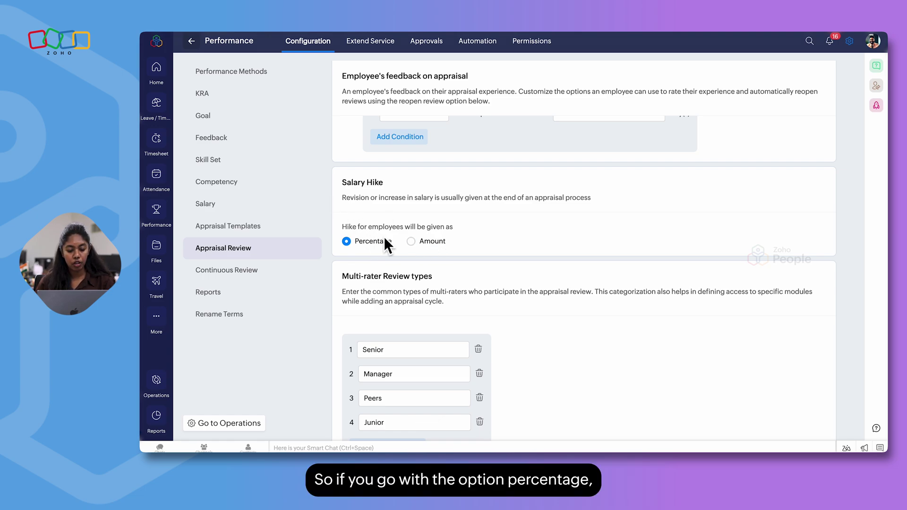
scroll(385, 241, down, 1)
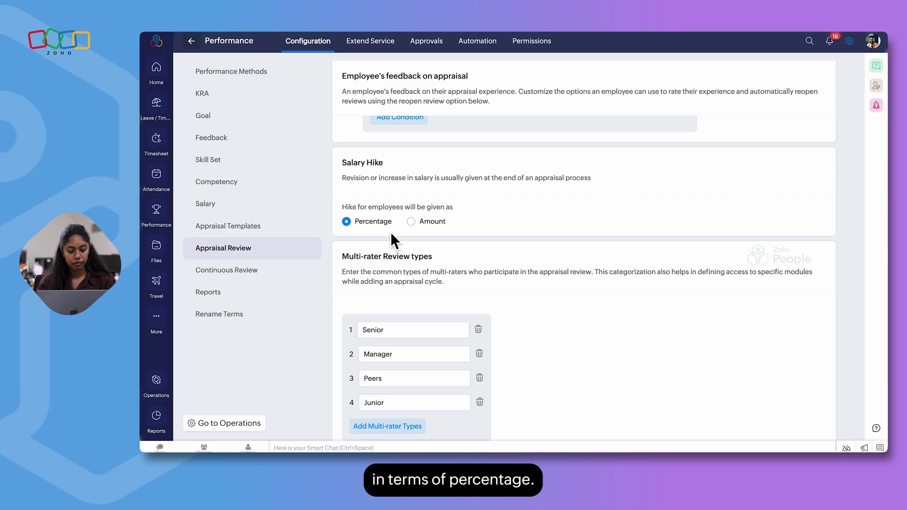
scroll(421, 246, down, 1)
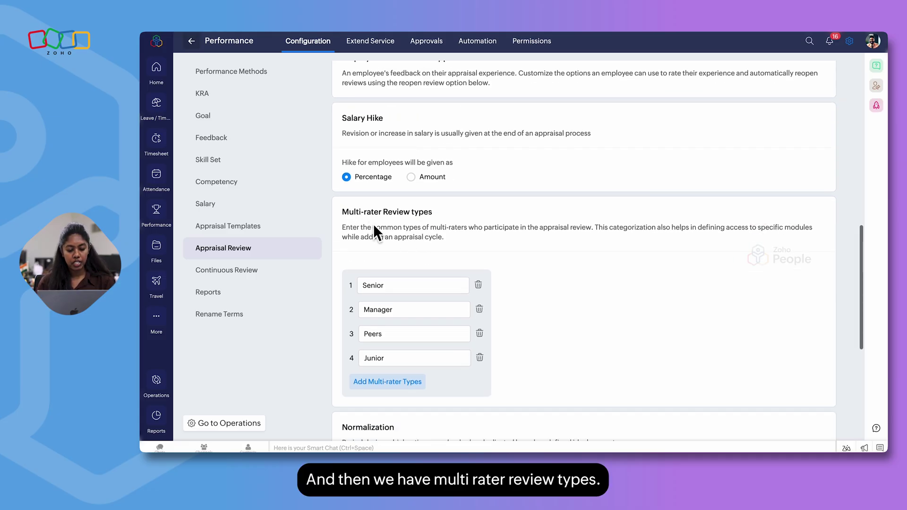
scroll(448, 221, down, 1)
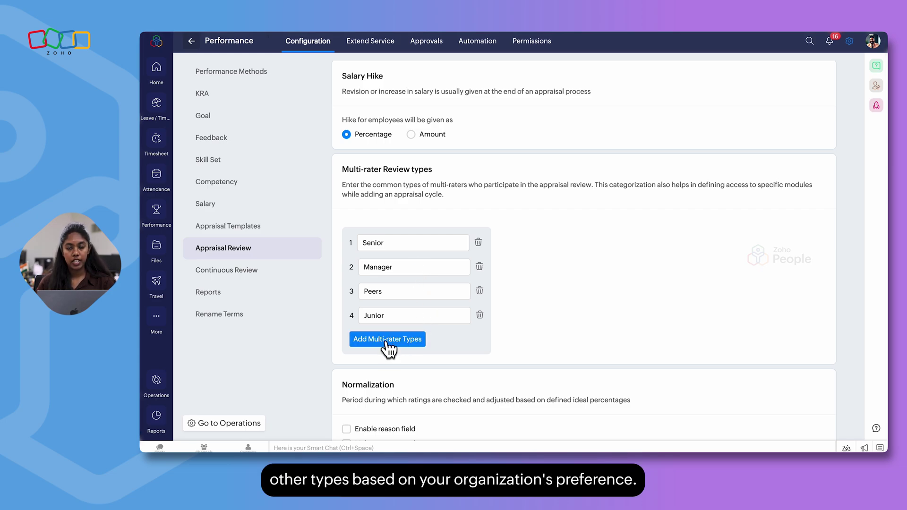
scroll(389, 348, down, 3)
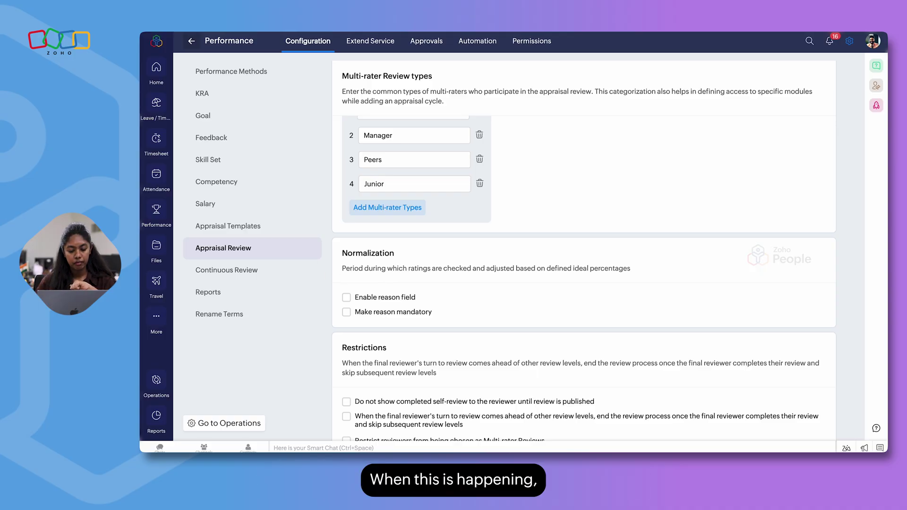
scroll(415, 274, down, 1)
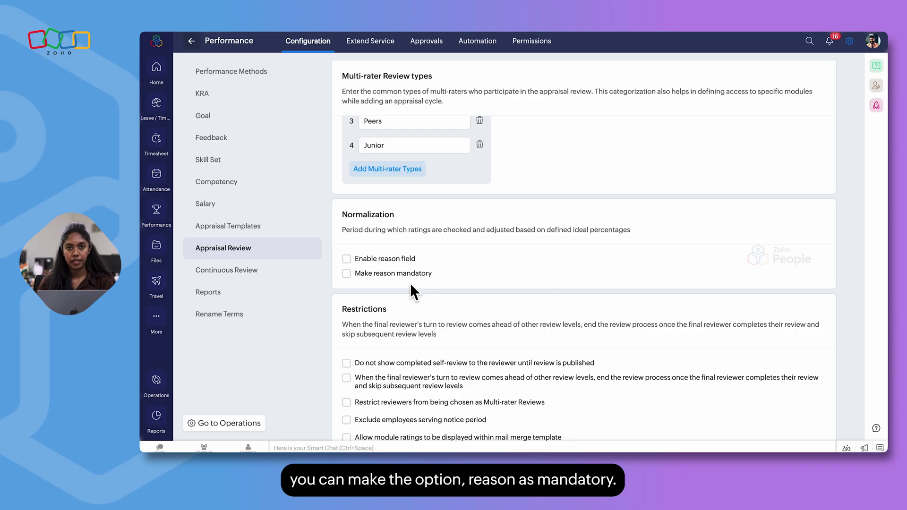
click(346, 259)
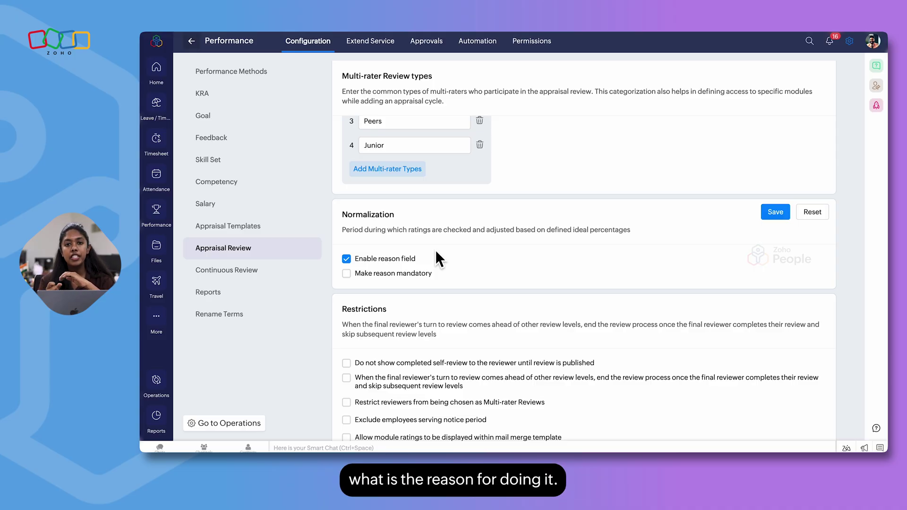
click(346, 274)
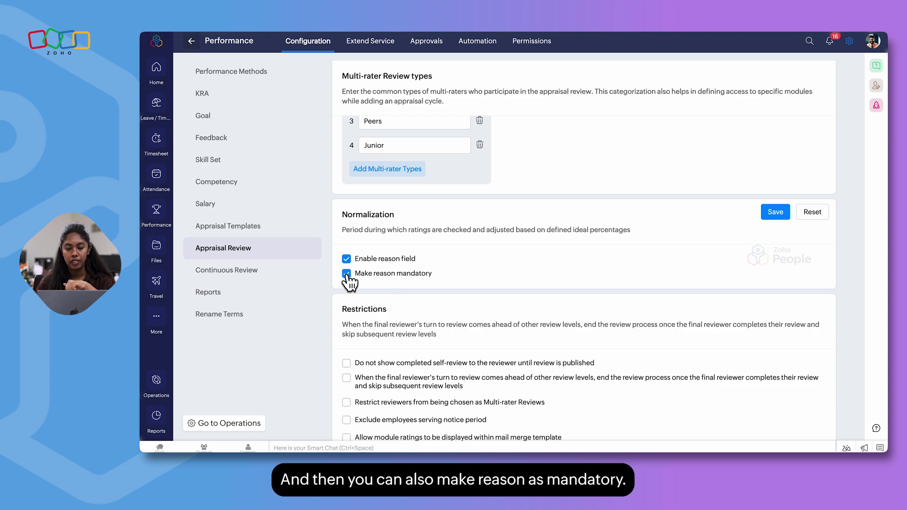
click(776, 213)
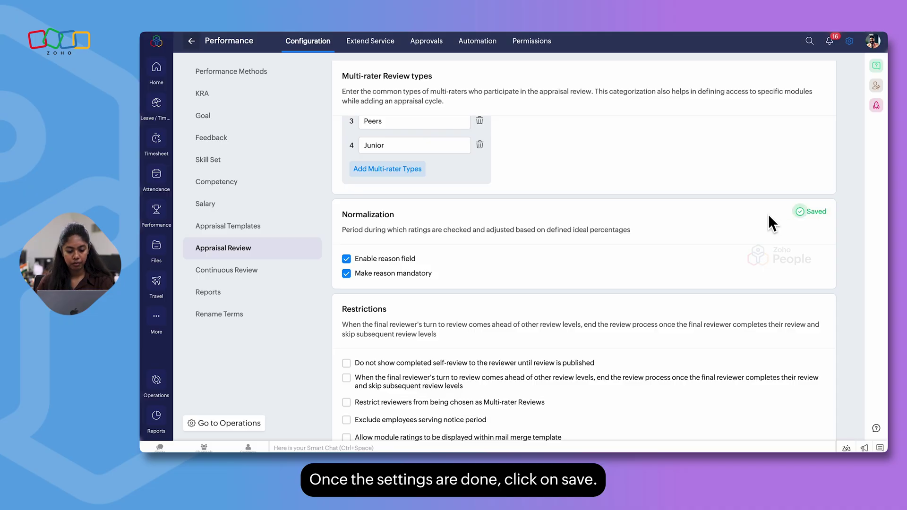
- Enable all five appraisal review restrictions, from hiding completed self-reviews to allowing module ratings in mail merge templates, and save them
scroll(586, 271, down, 1)
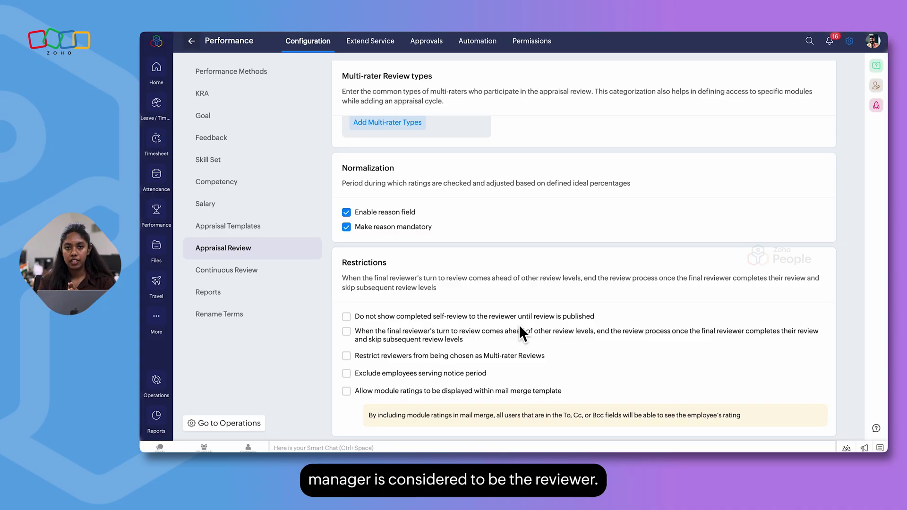
click(346, 316)
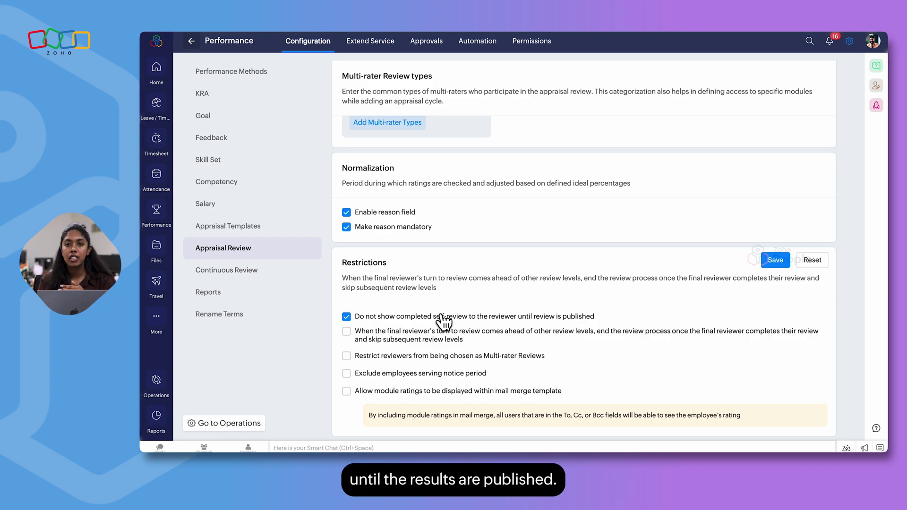
click(348, 332)
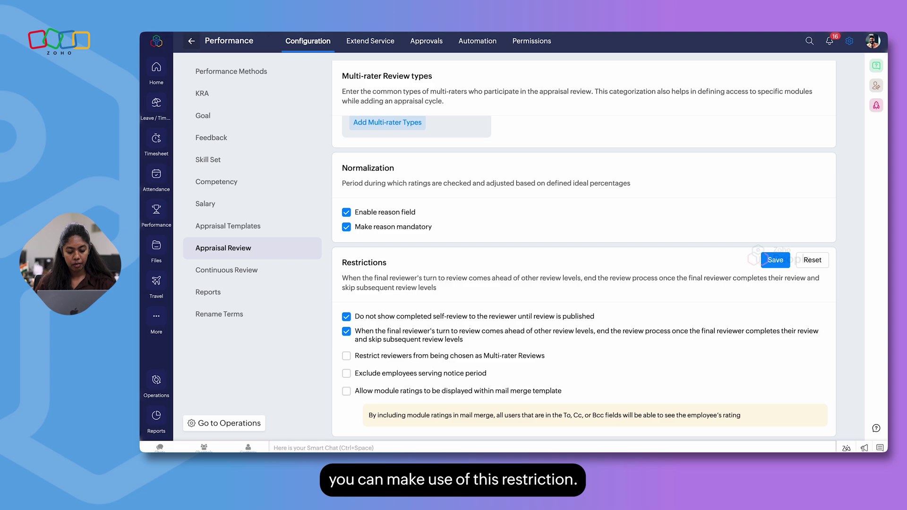
click(346, 356)
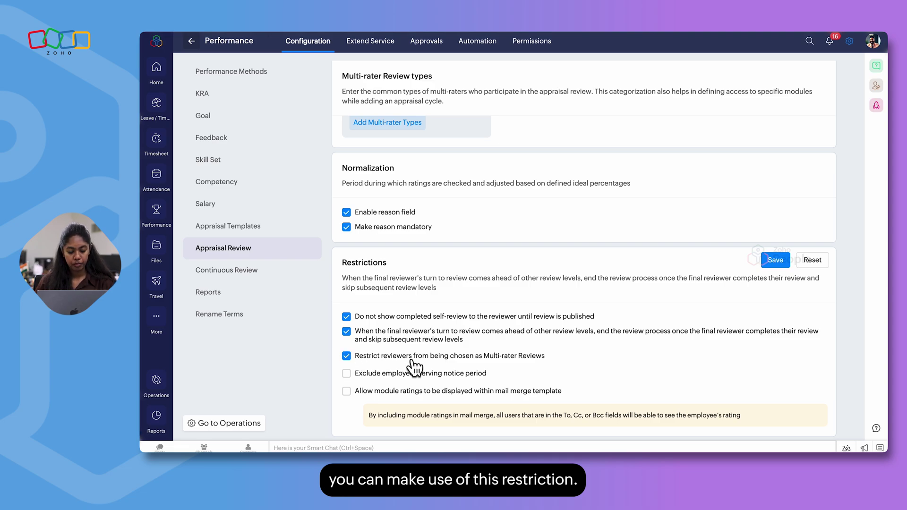
click(348, 374)
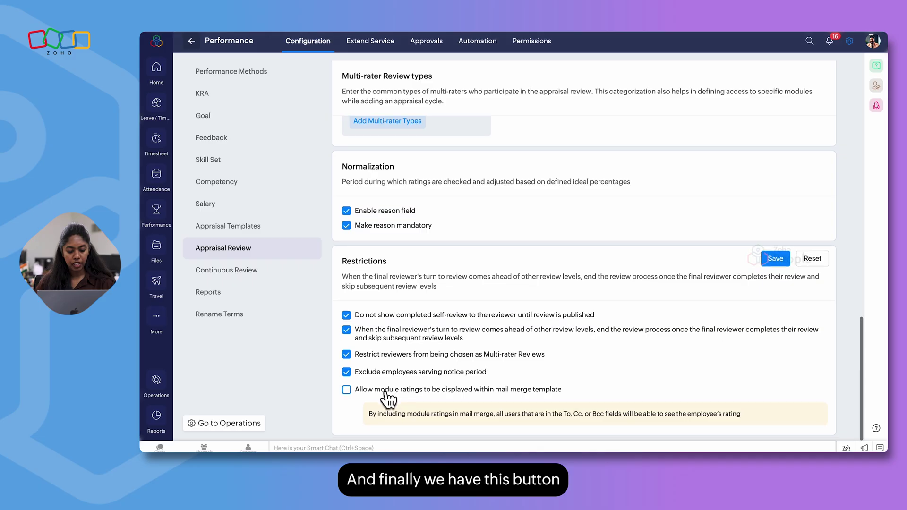
click(347, 393)
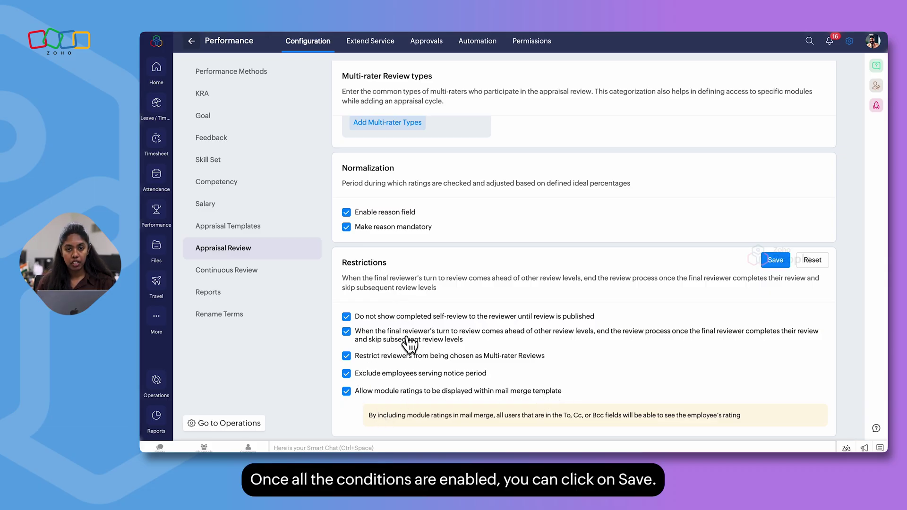
click(777, 261)
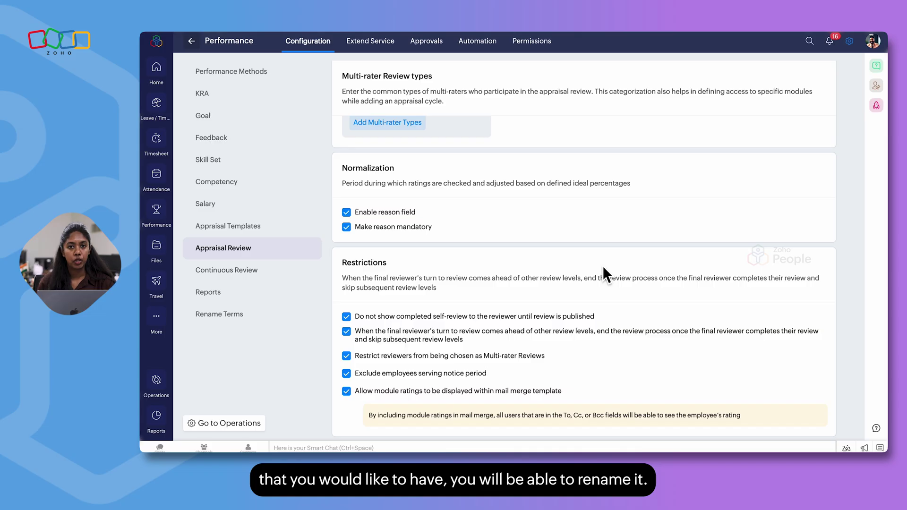
- Open the Rename Terms configuration and review the full list of renamable performance terms, from KRA to Allocated Hike
click(222, 319)
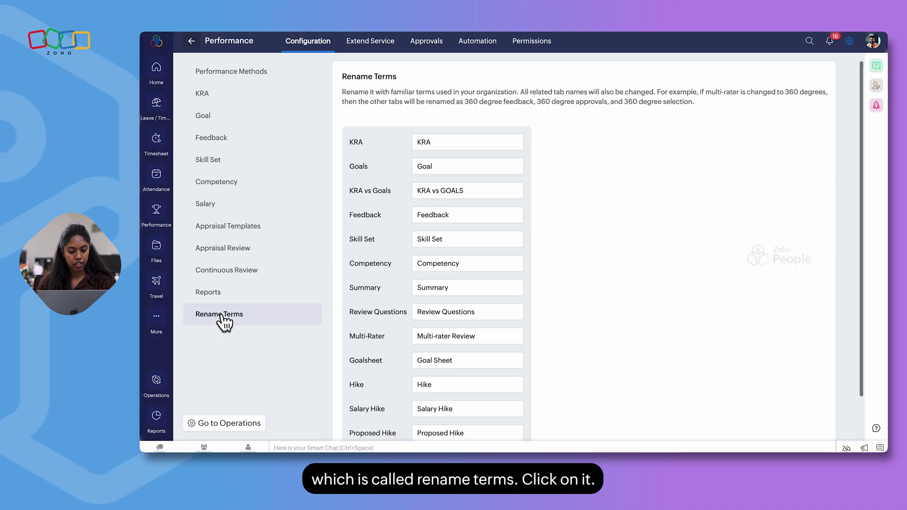
scroll(500, 231, down, 2)
scroll(424, 177, up, 2)
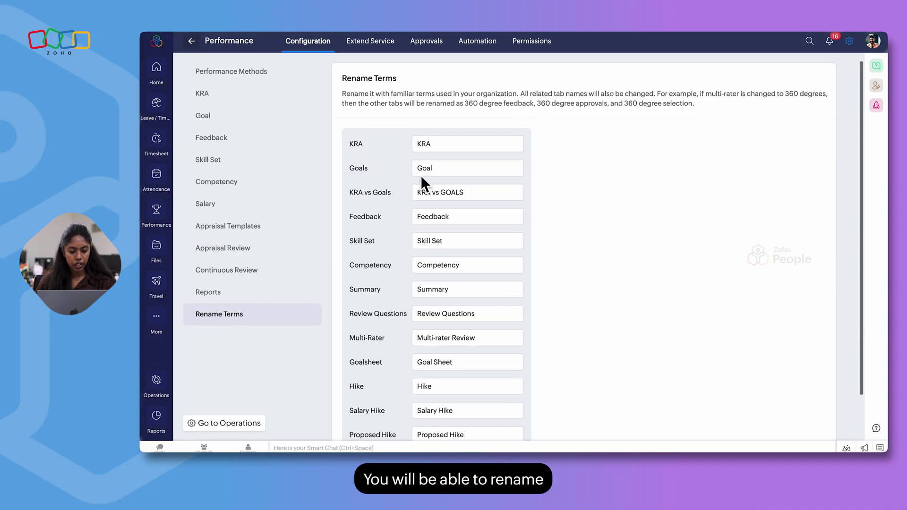
scroll(375, 309, down, 2)
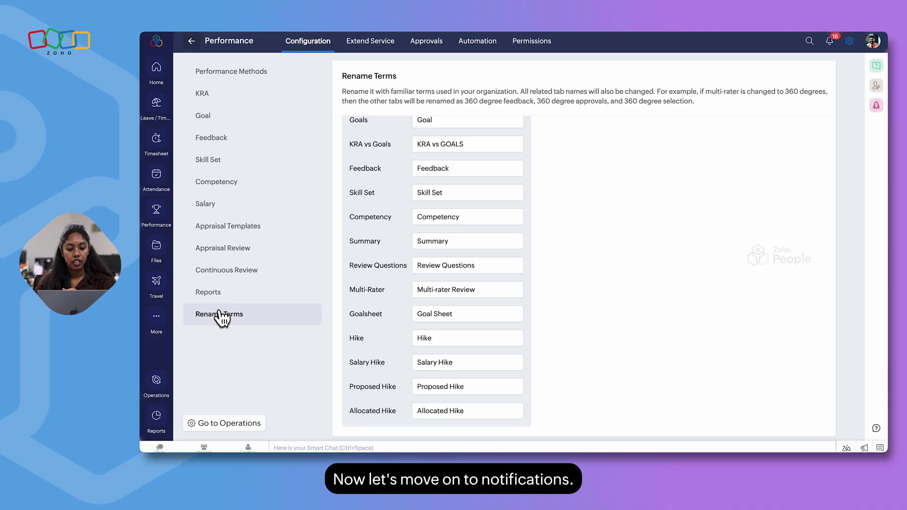
- Open the Performance automation settings and review the system notifications for self appraisal, performance appraisal and salary hike
click(478, 45)
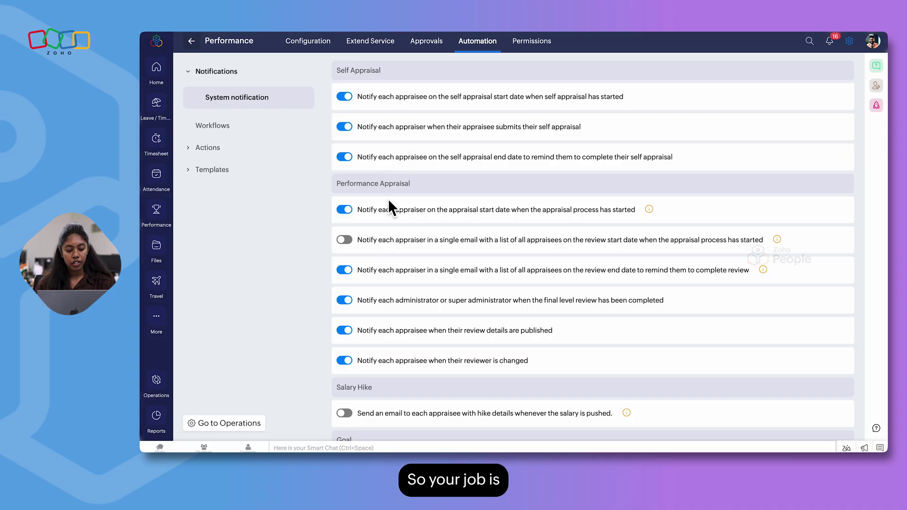
scroll(388, 204, down, 1)
scroll(387, 206, up, 1)
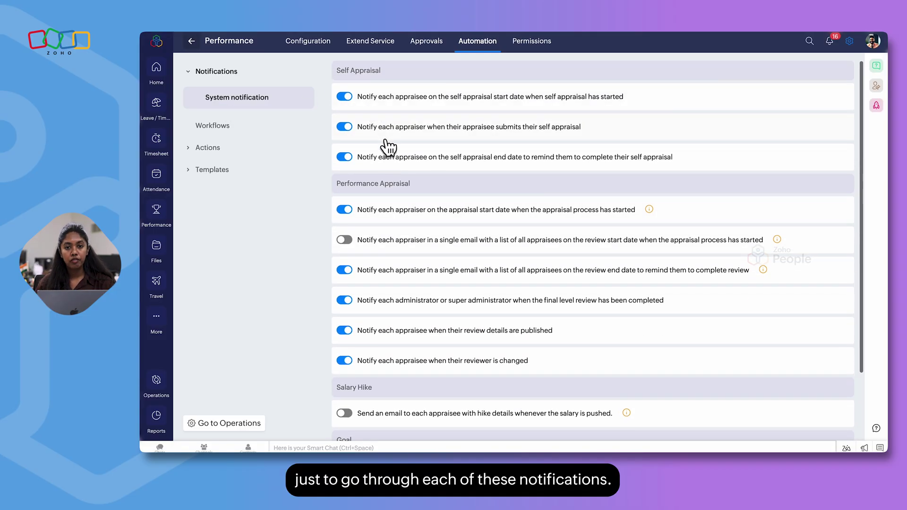